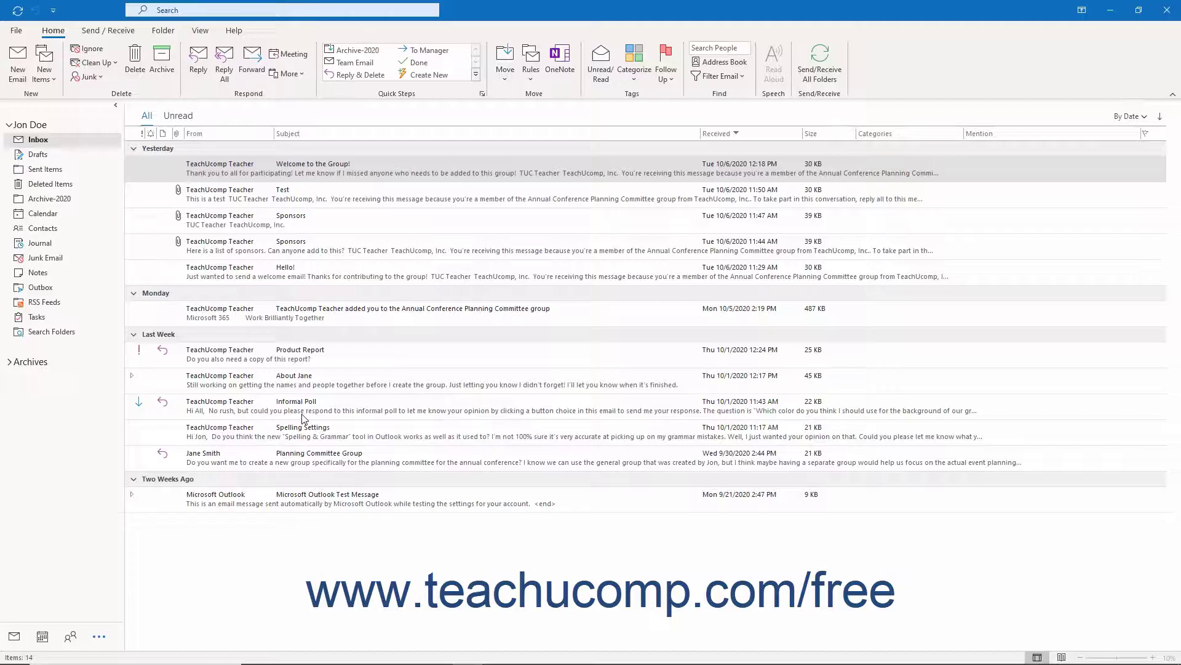
# Look through Archive-2020 and the Archives Inbox, then return to the main Inbox's 14 messages
pyautogui.click(77, 198)
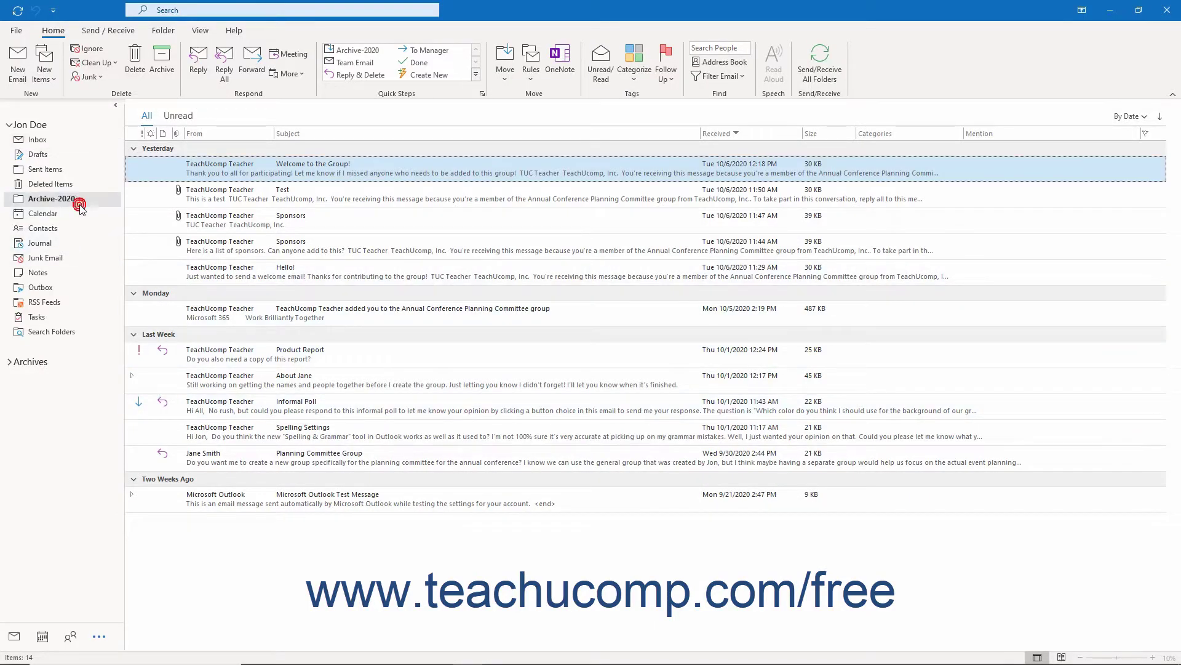
pyautogui.click(11, 361)
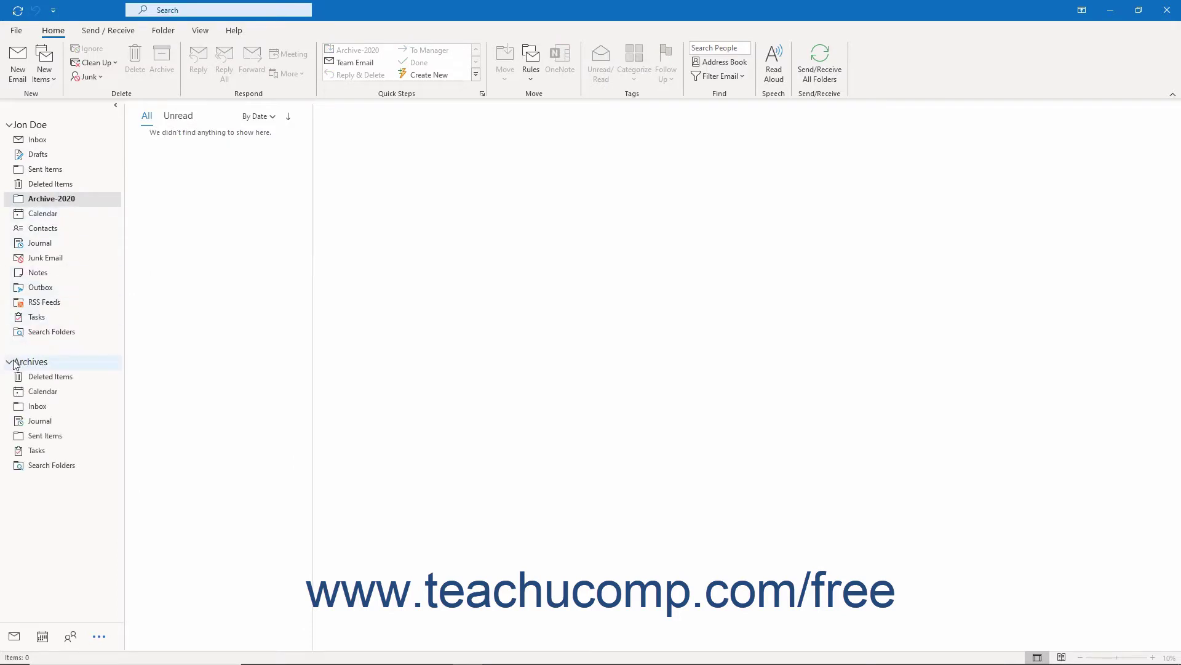
pyautogui.click(39, 406)
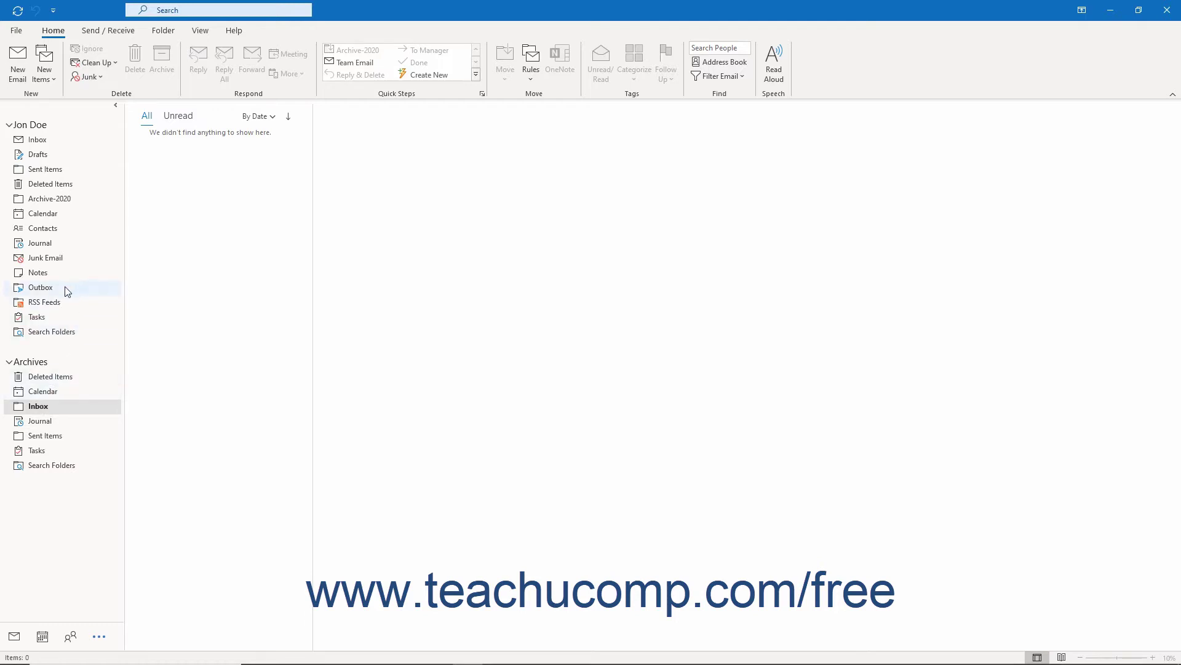
pyautogui.click(40, 141)
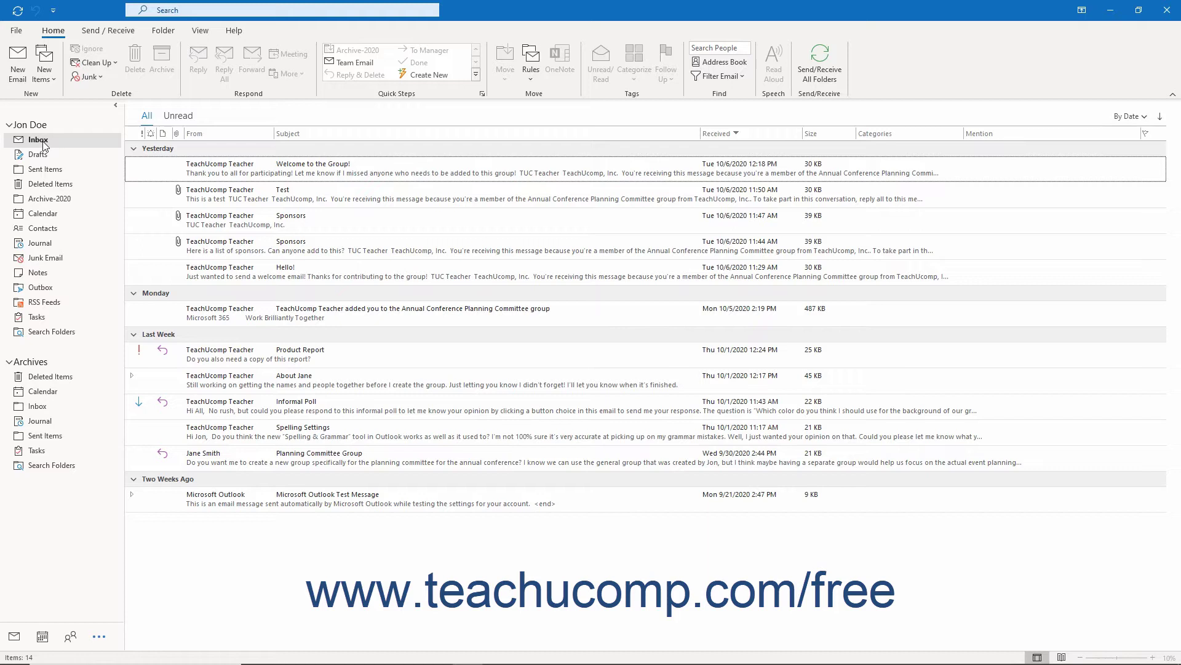
# Open the Inbox folder's Properties window from its context menu
pyautogui.rightClick(42, 146)
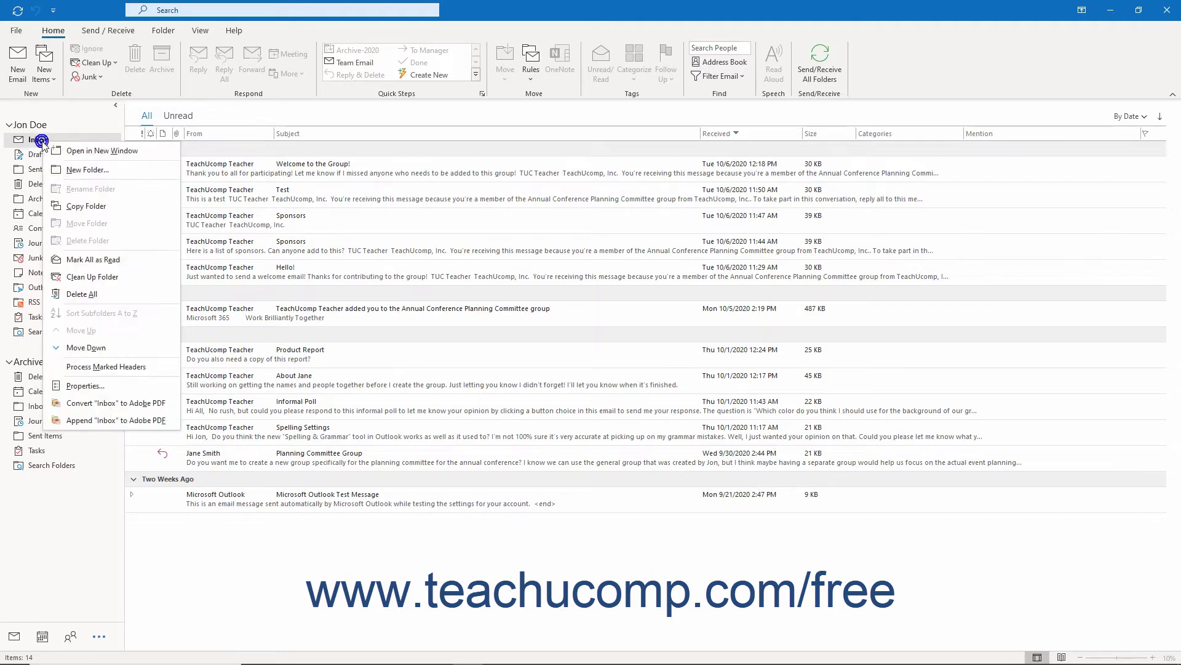
pyautogui.click(111, 386)
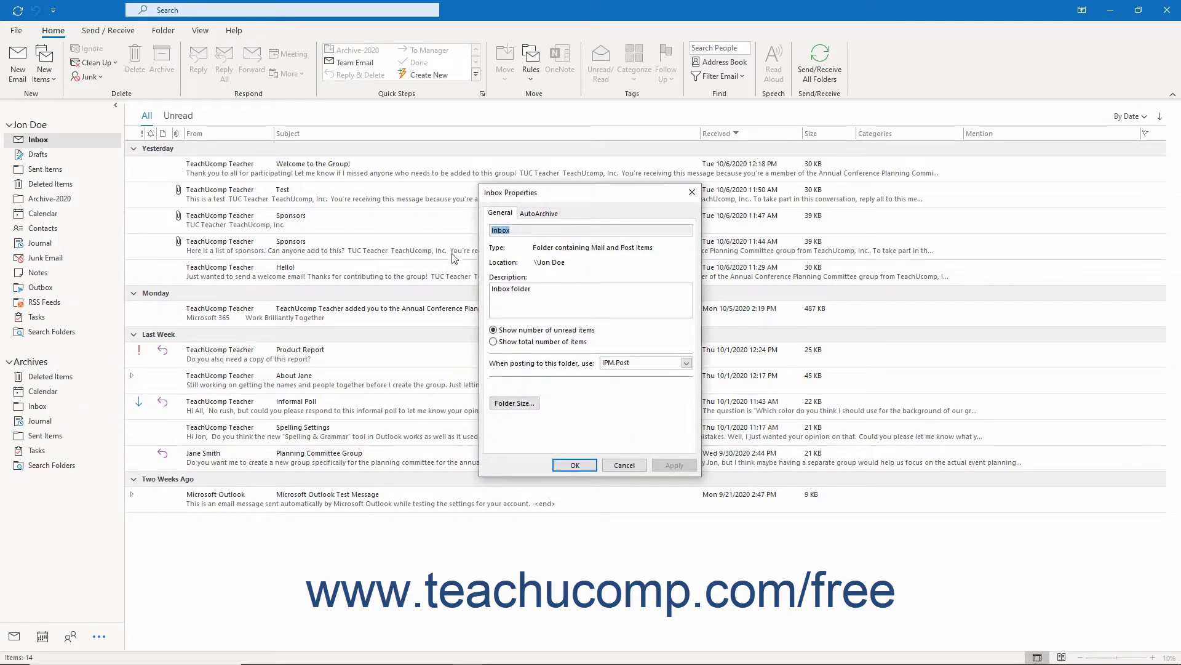
# On the AutoArchive tab, try each option, ending on 'Archive items in this folder using the default settings'
pyautogui.click(533, 218)
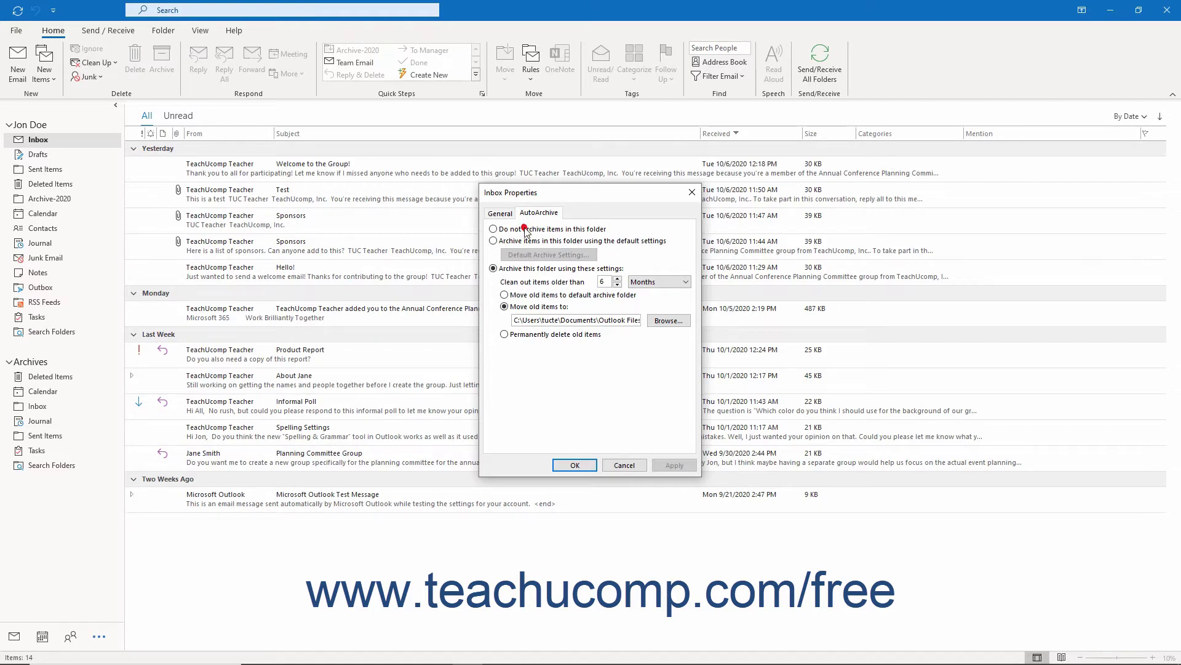
pyautogui.click(525, 231)
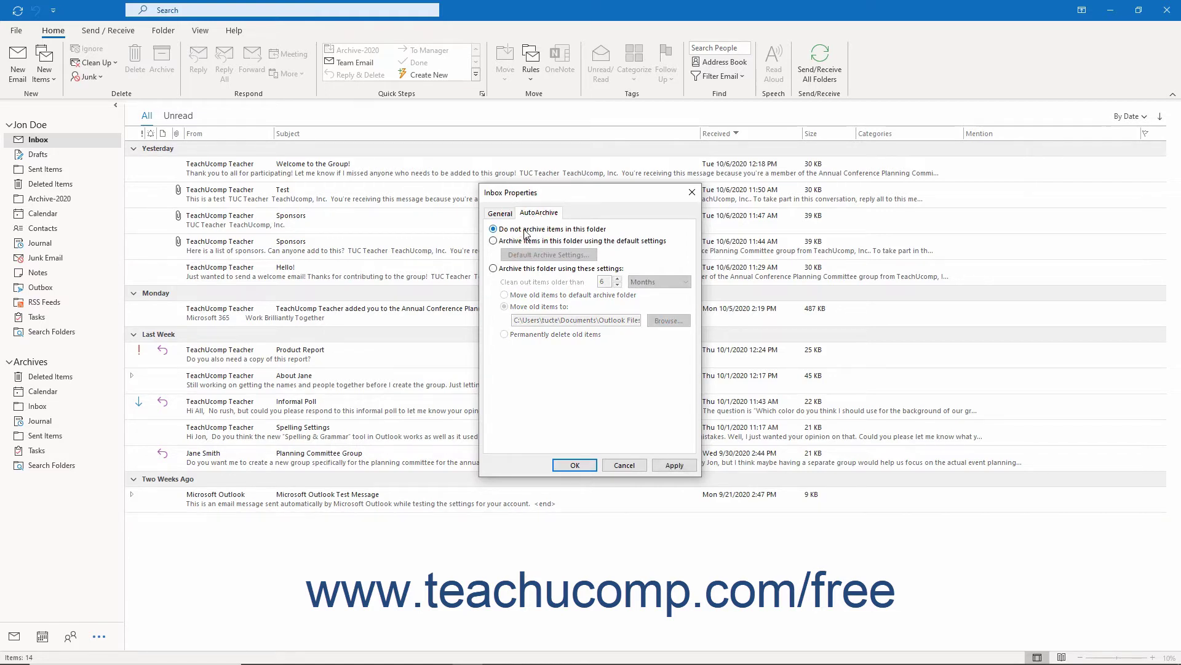
pyautogui.click(521, 240)
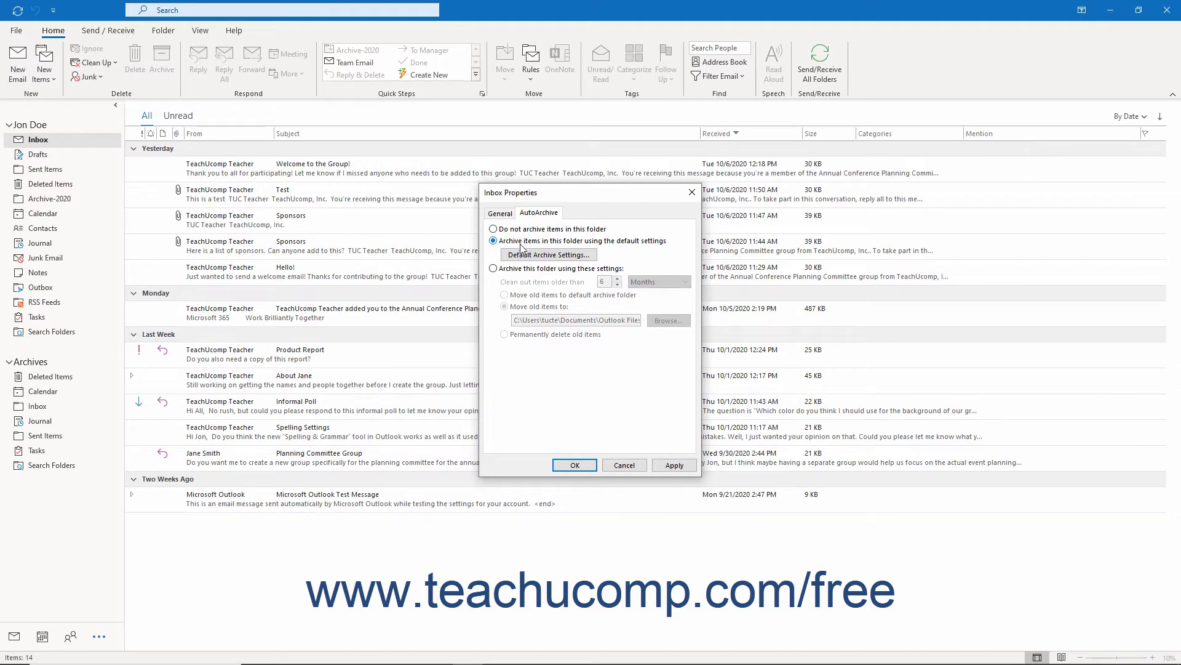
pyautogui.click(520, 269)
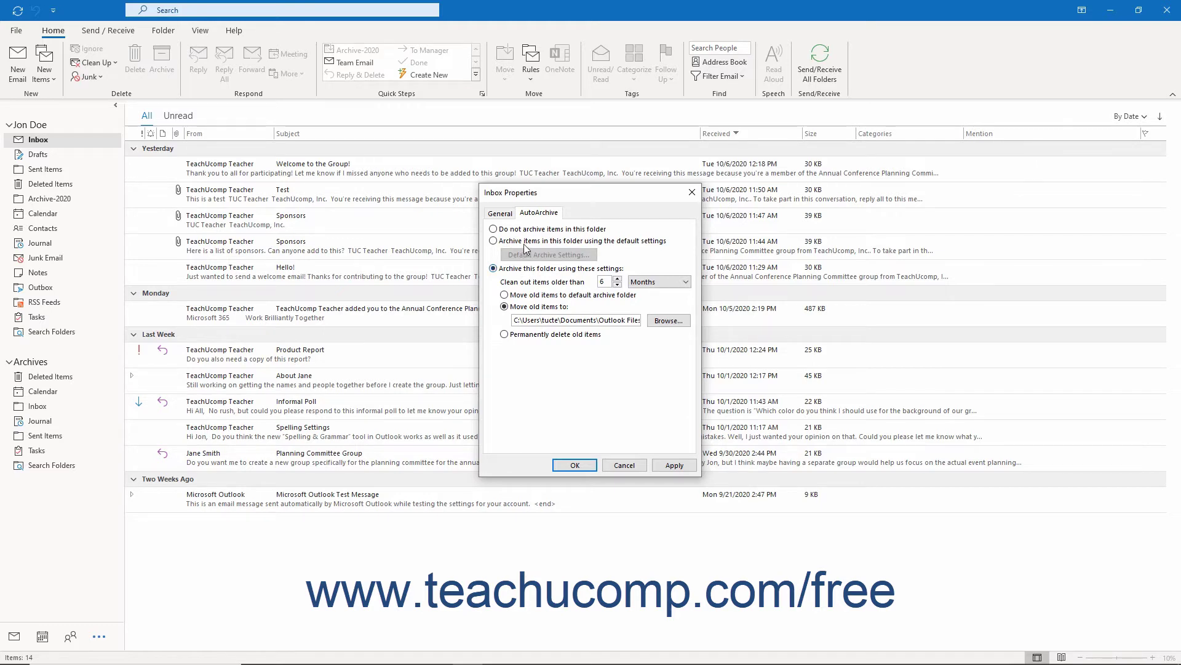
pyautogui.click(524, 243)
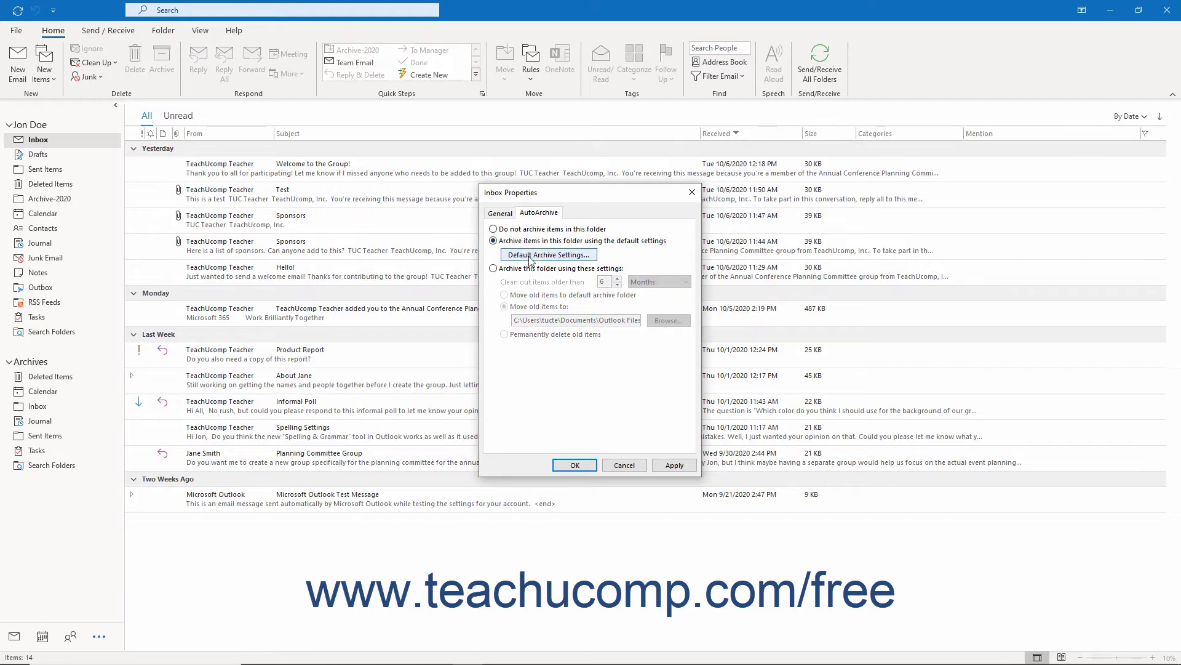
# Open Default Archive Settings, showing archiving every 14 days and a 6-month cutoff
pyautogui.click(529, 256)
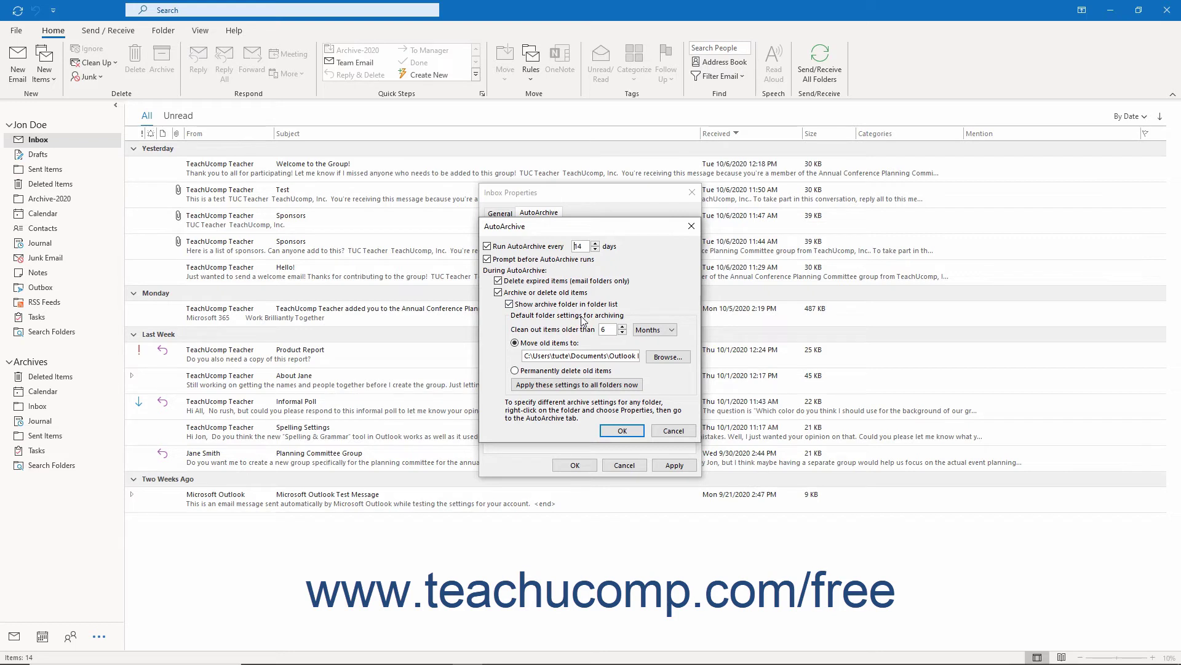
pyautogui.click(613, 329)
pyautogui.click(652, 331)
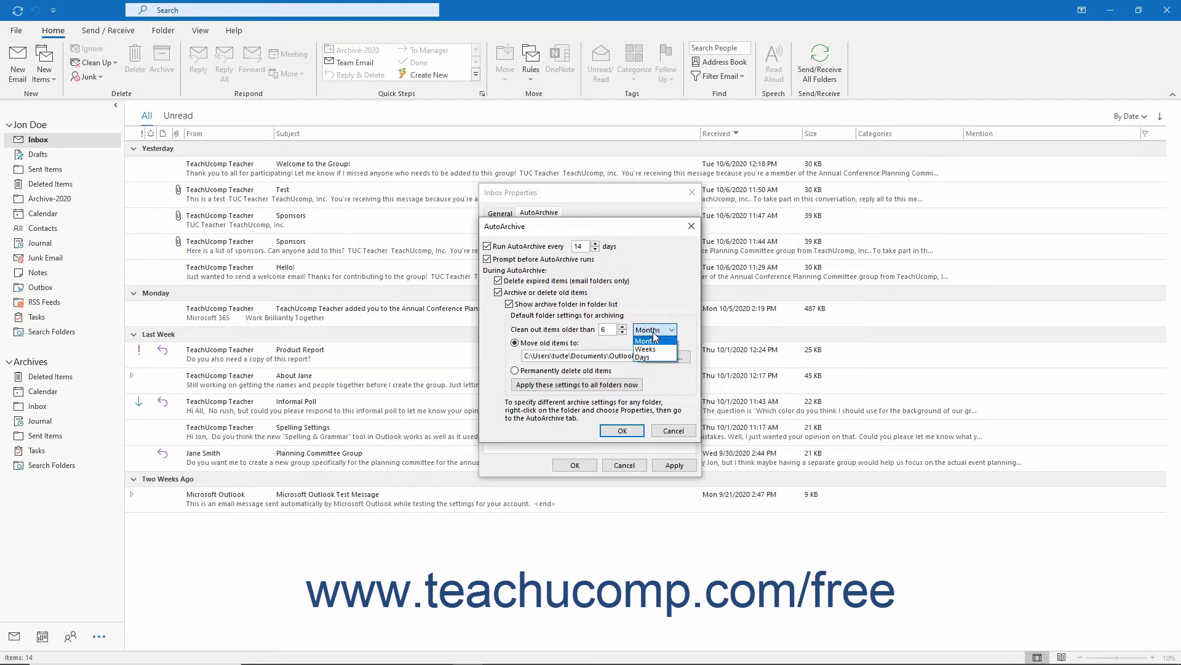
pyautogui.click(654, 339)
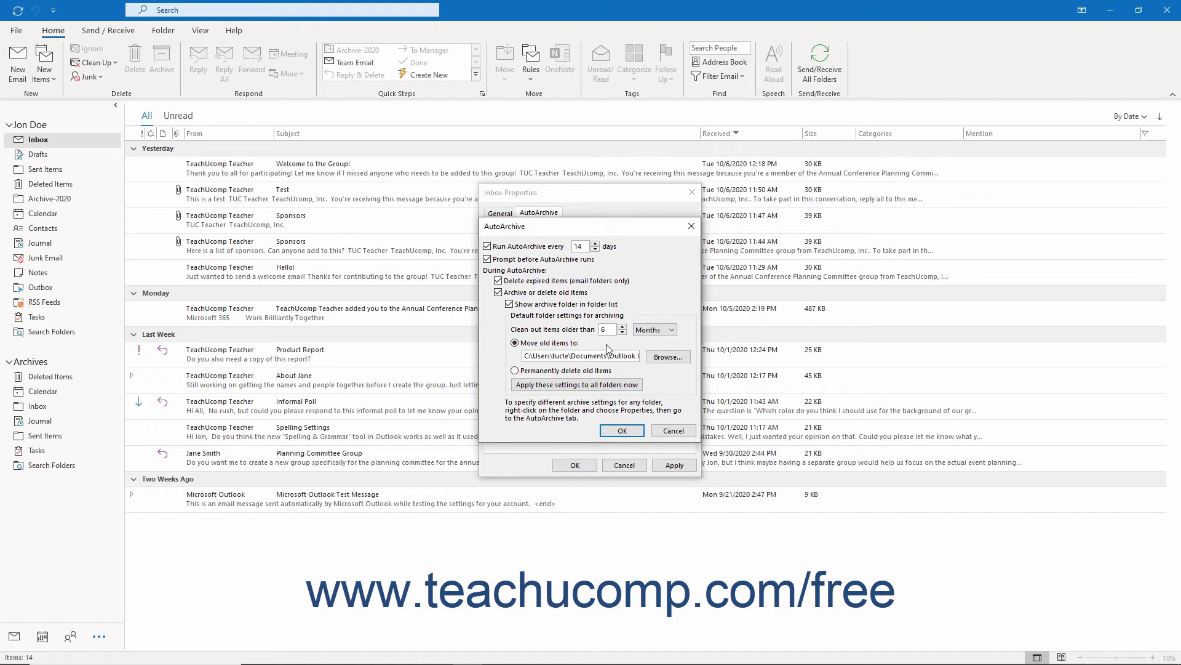
pyautogui.click(571, 343)
# Browse to the archive .pst file in the Outlook Files folder as the destination for old items
pyautogui.click(661, 360)
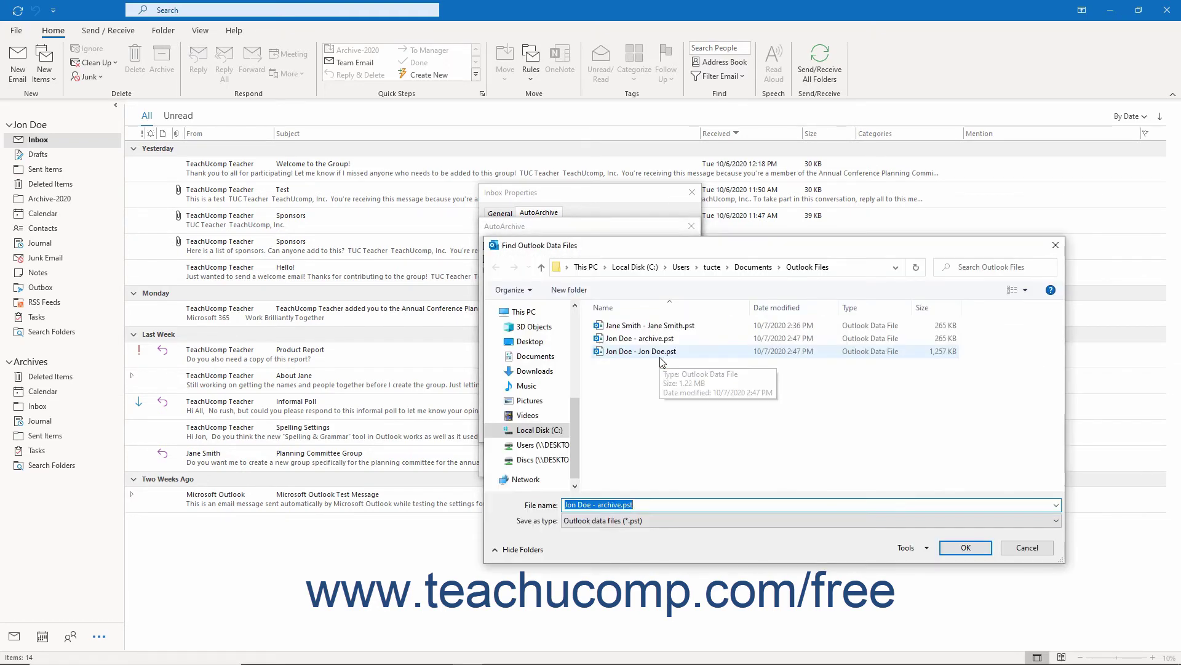
pyautogui.click(658, 338)
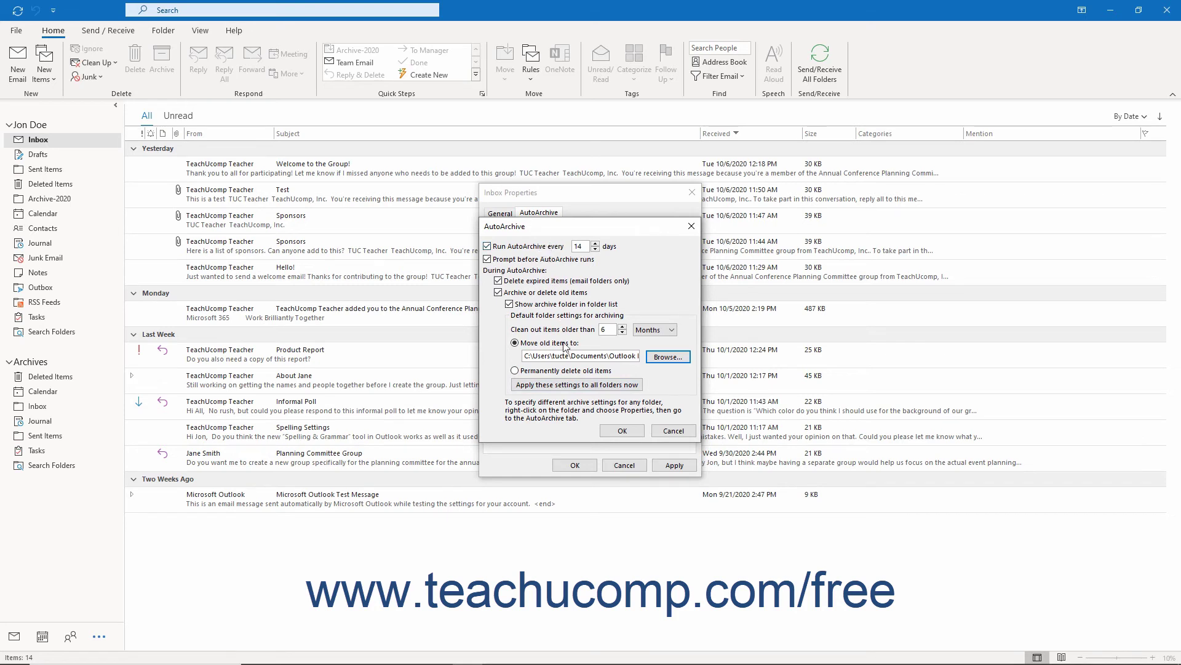
# Confirm the default AutoArchive settings, then switch the Inbox to custom archiving and back to defaults
pyautogui.click(616, 429)
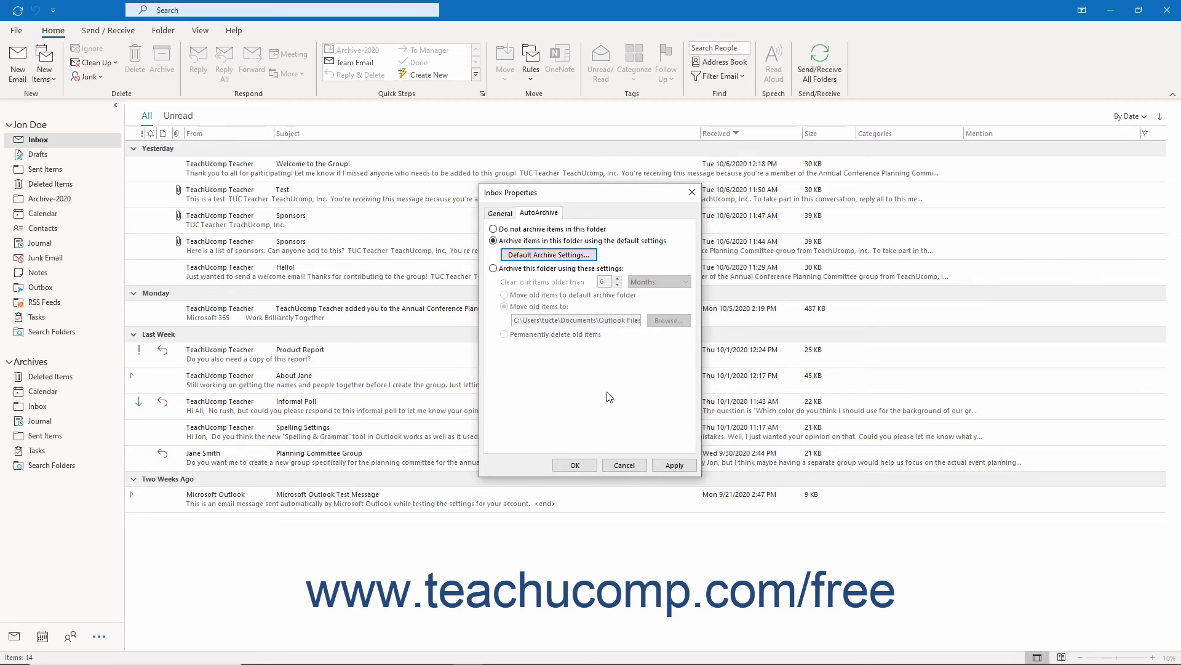
pyautogui.click(553, 269)
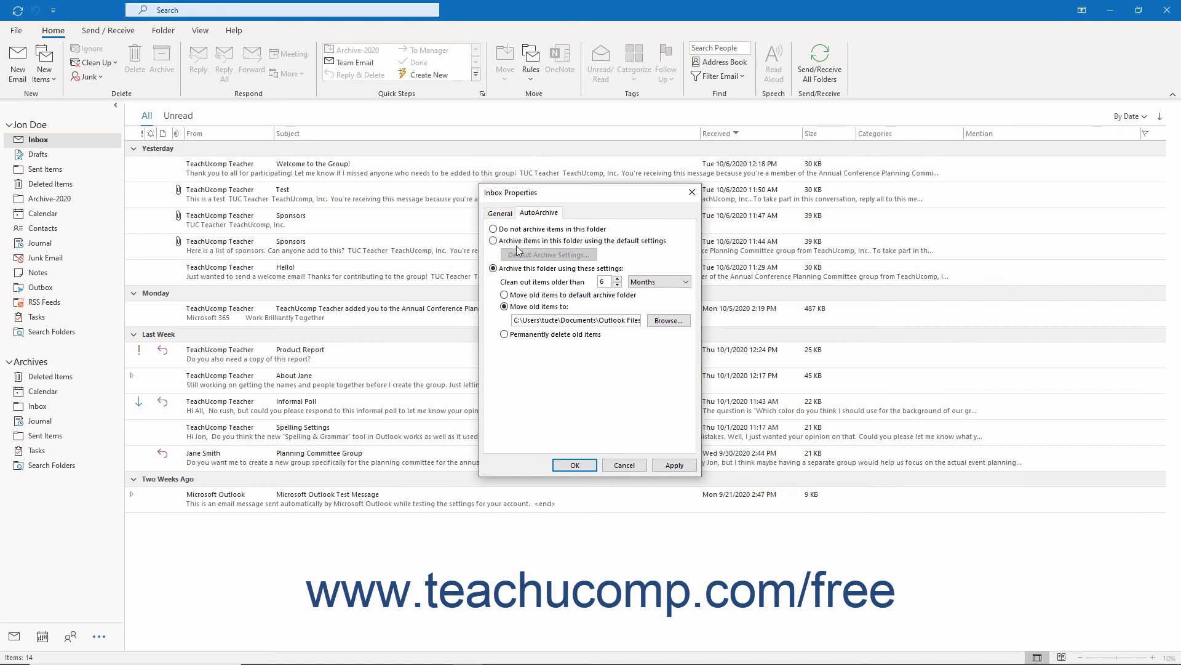
pyautogui.click(494, 241)
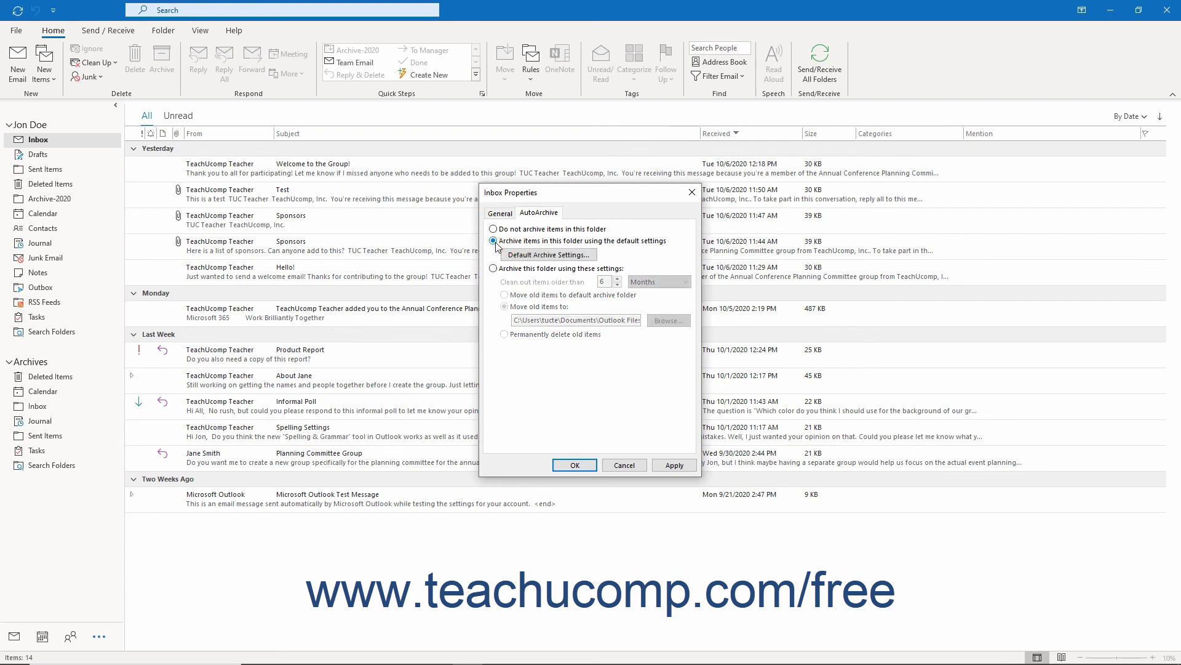